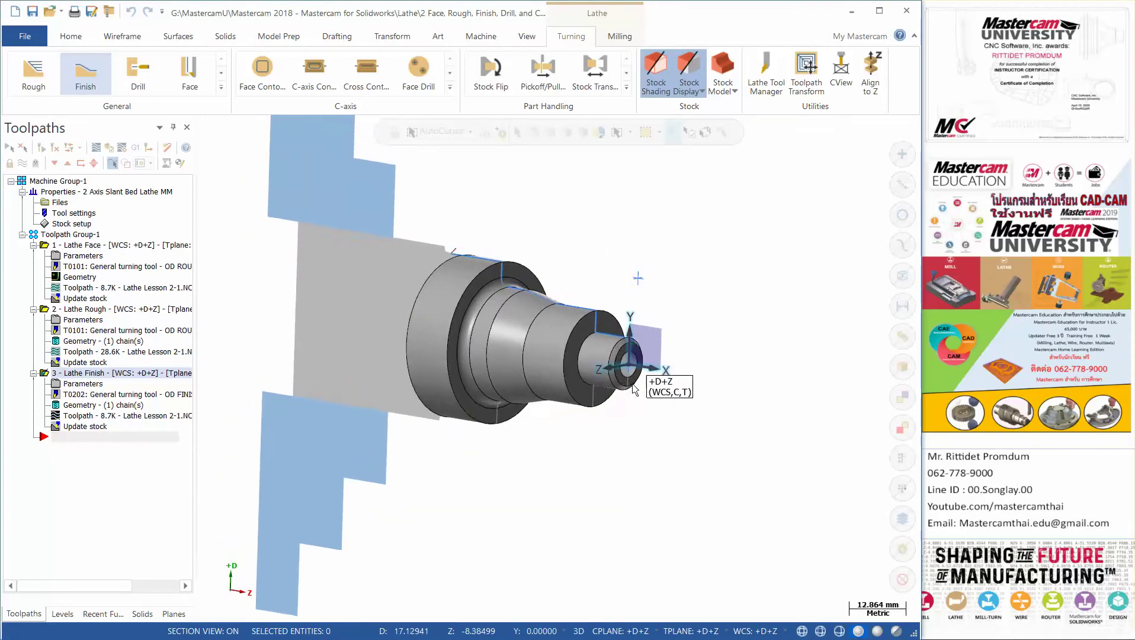
Step: Create a Lathe Drill toolpath and choose the 12 mm center drill T116116 as its tool
scroll(662, 388, up, 4)
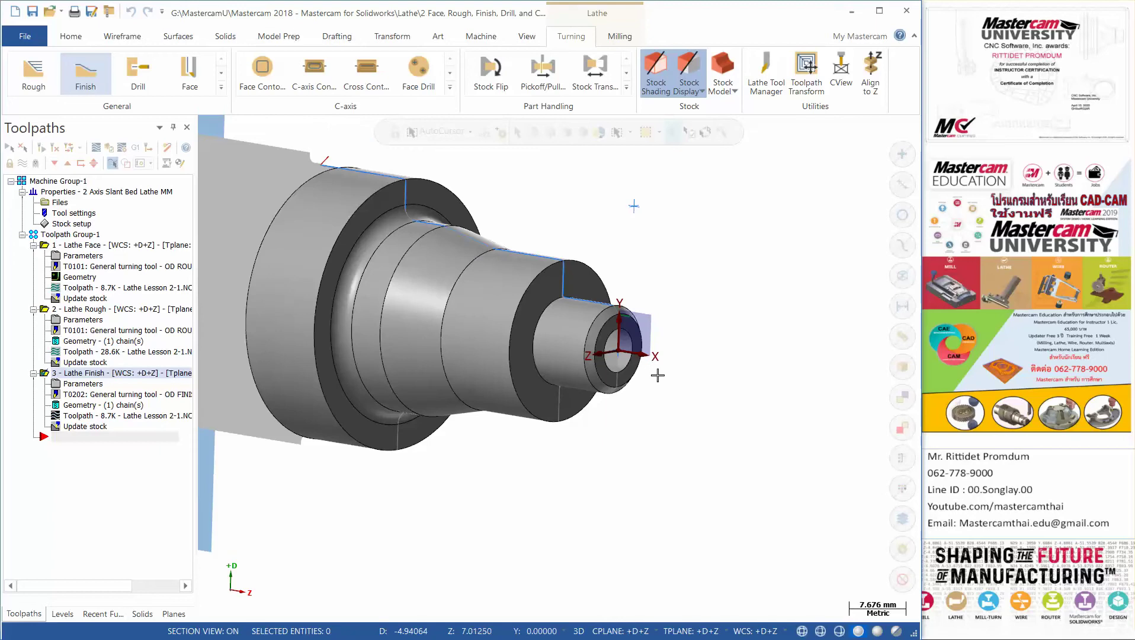
scroll(661, 283, down, 1)
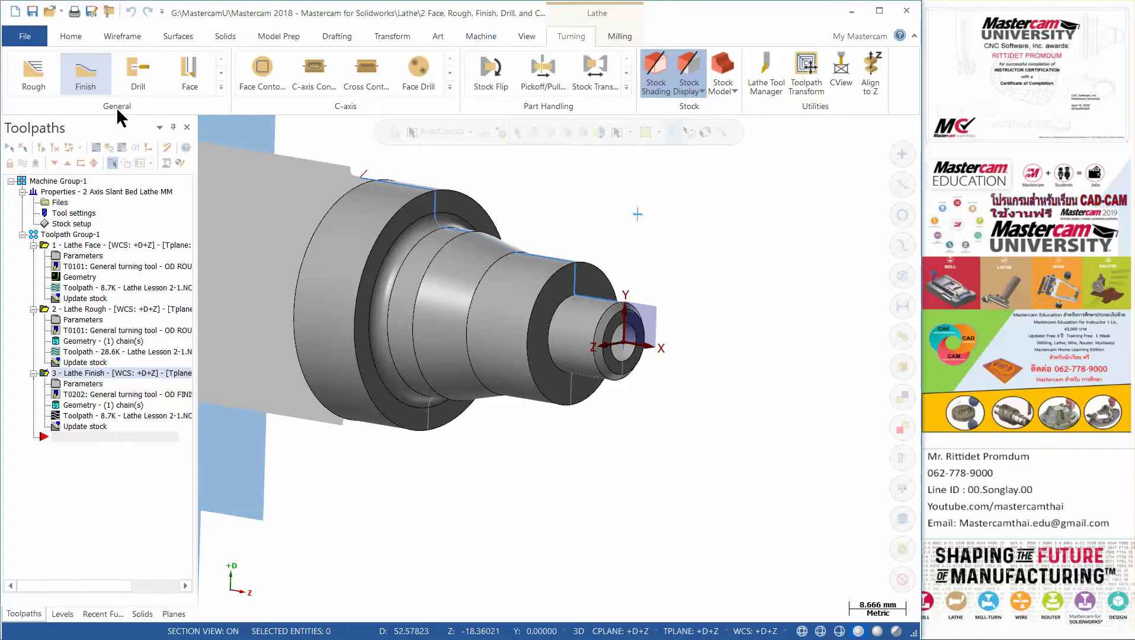
click(135, 74)
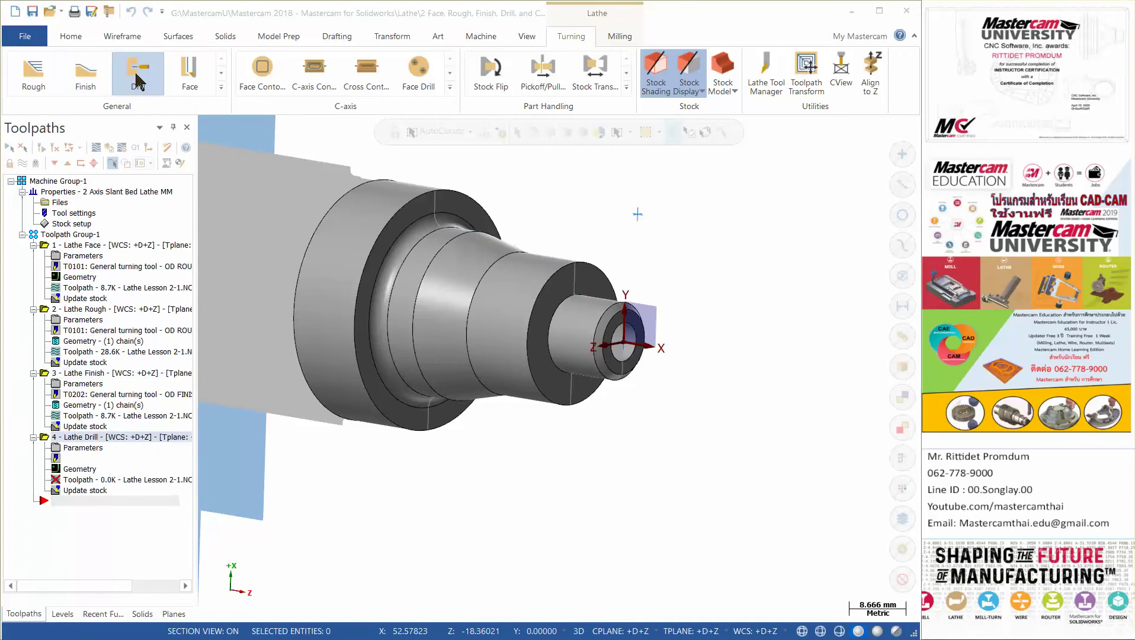
drag(498, 141, 459, 95)
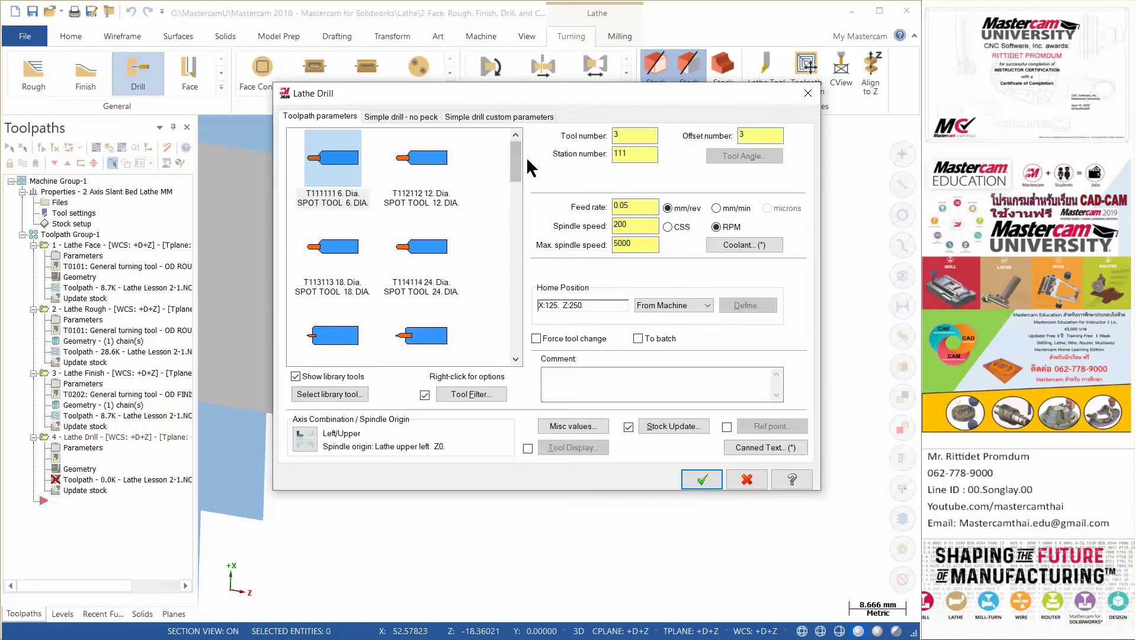
click(517, 199)
drag(519, 208, 519, 211)
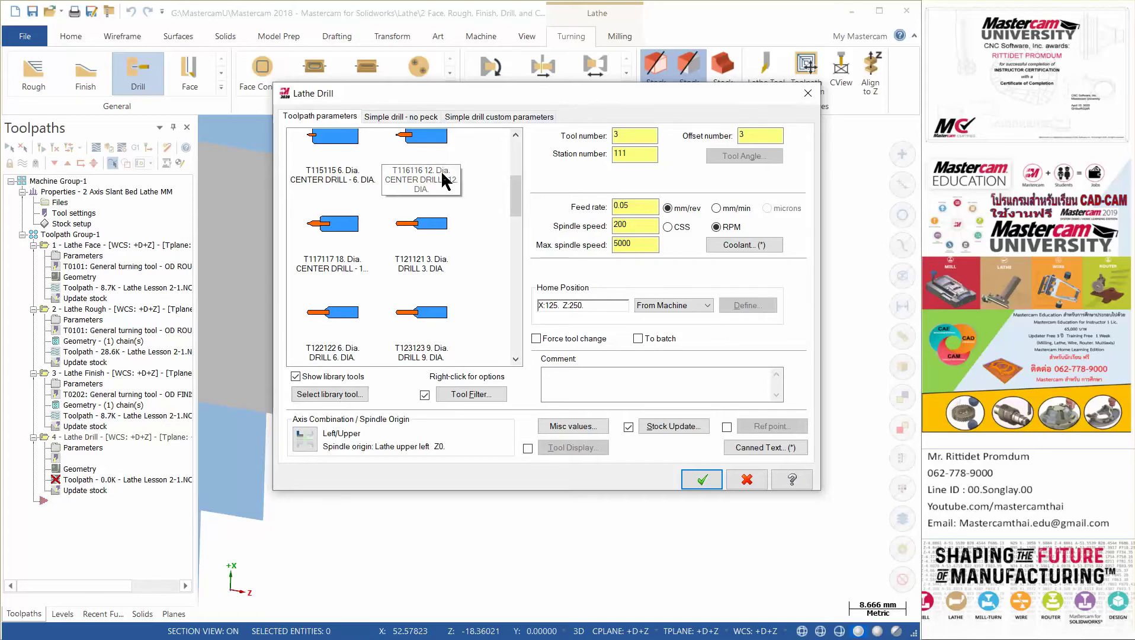
mouse_move(446, 180)
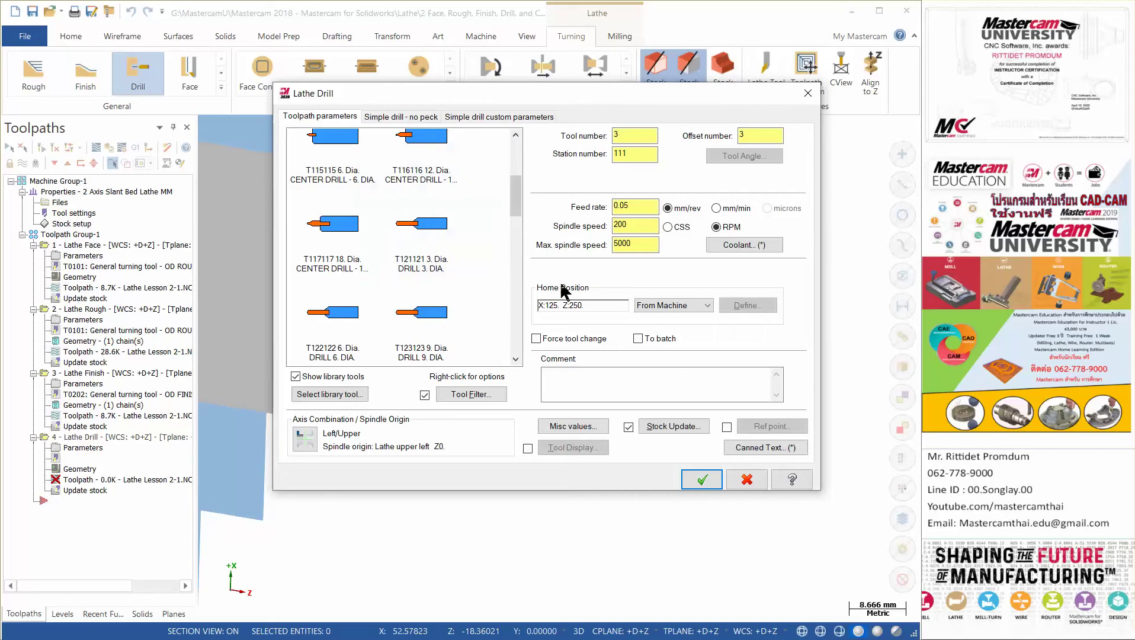
drag(518, 215, 518, 206)
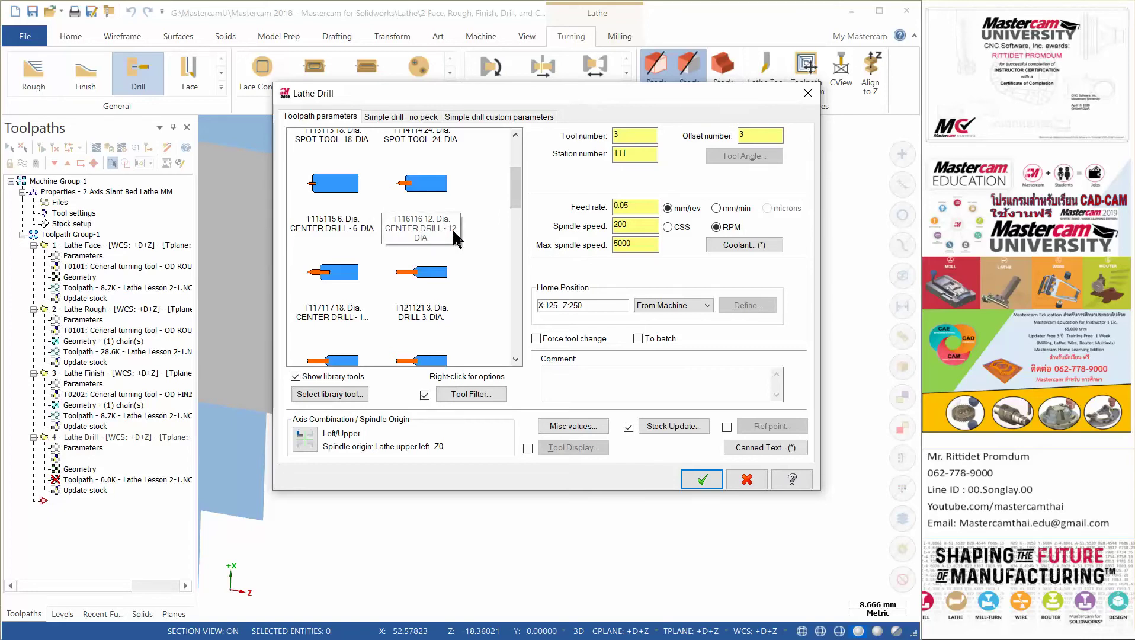
click(423, 196)
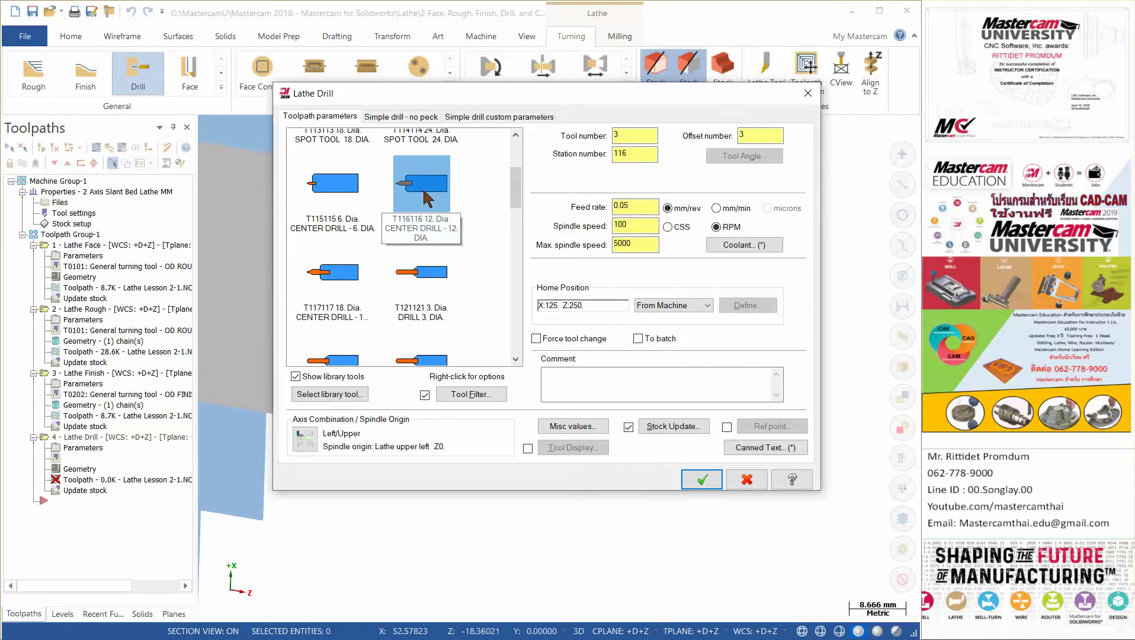
mouse_move(428, 198)
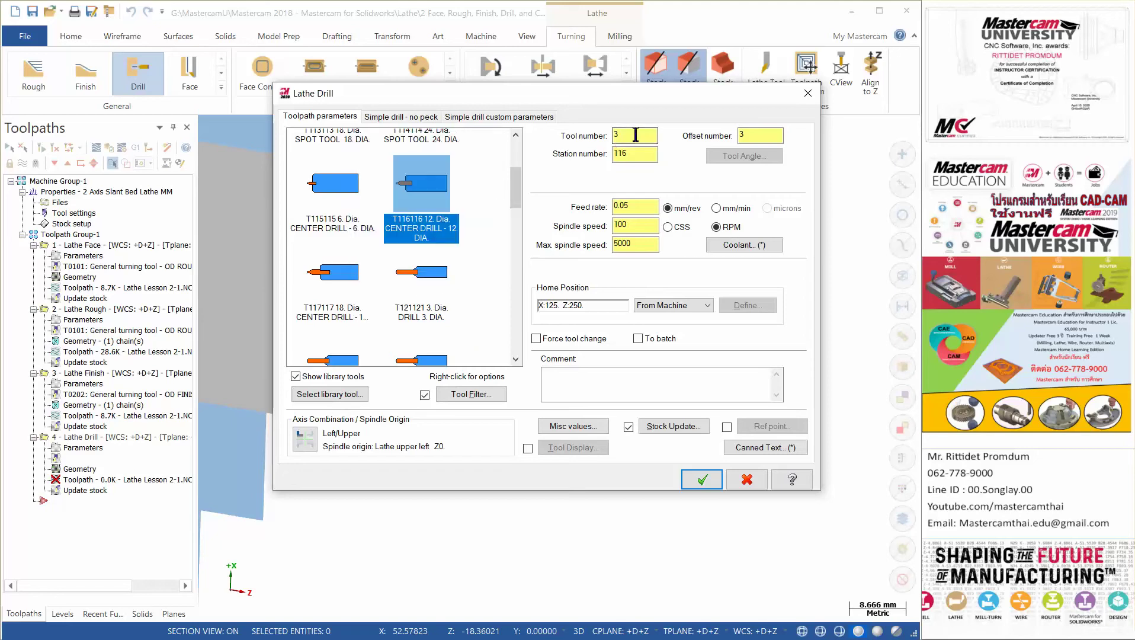
drag(636, 136, 601, 136)
drag(754, 135, 738, 135)
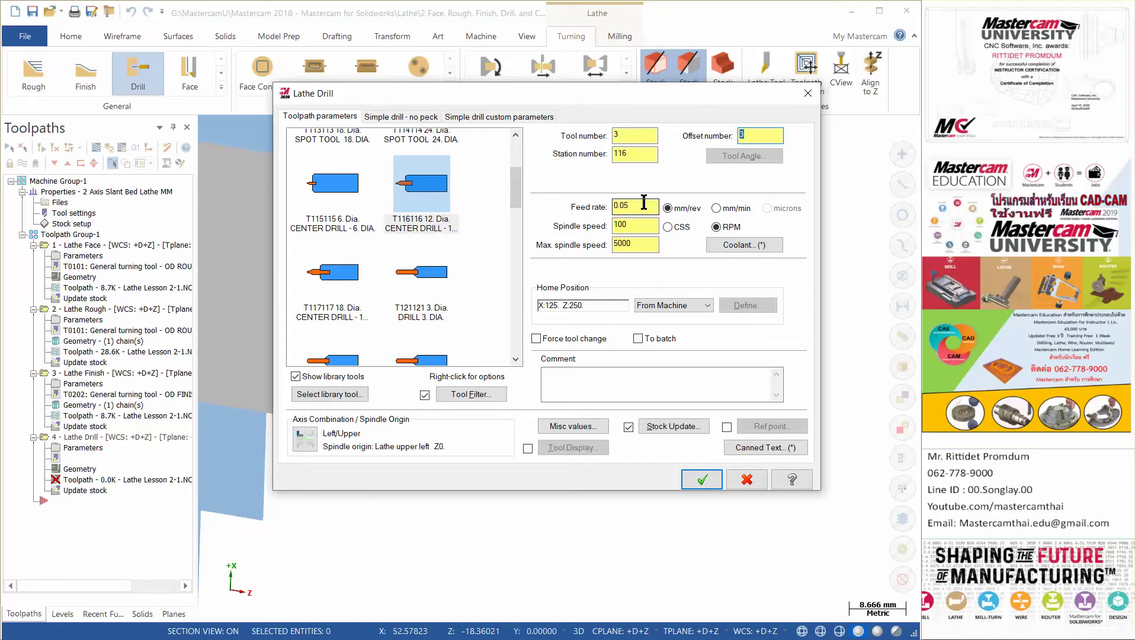
Step: Set the center drill's feed rate to 30 mm/min, maximum spindle speed to 1000 and spindle speed to 850 RPM
click(716, 208)
drag(649, 206, 619, 207)
text(30)
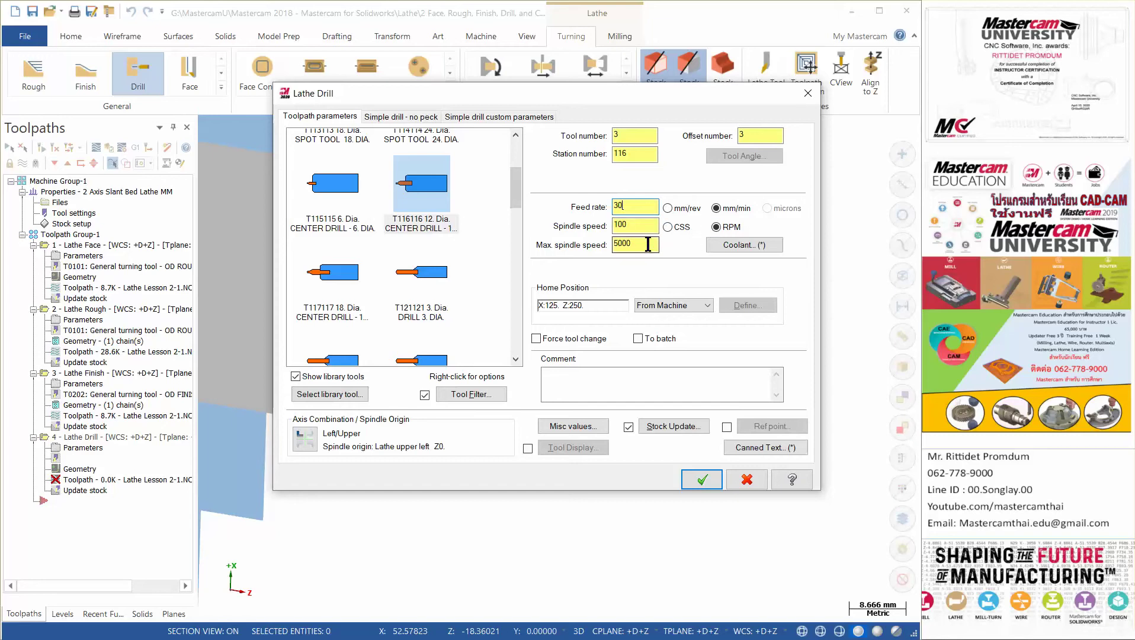
drag(628, 244, 600, 252)
text(1000)
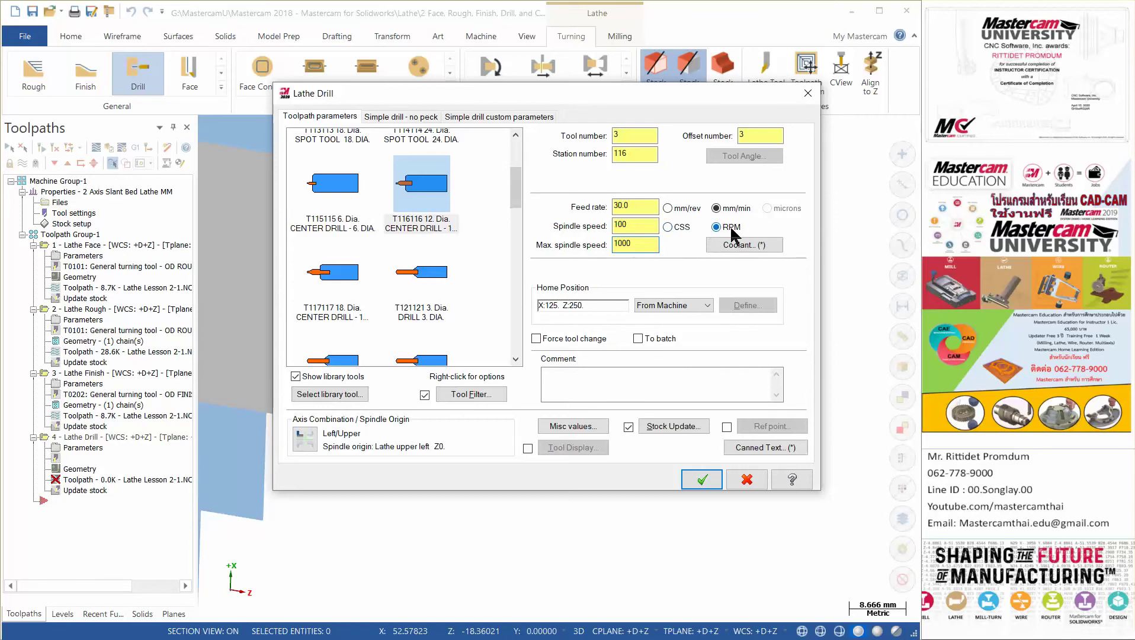
double_click(623, 225)
text(850)
Step: Set the drilling depth to -3 as an absolute value, keeping the Drill/Counterbore cycle
click(420, 119)
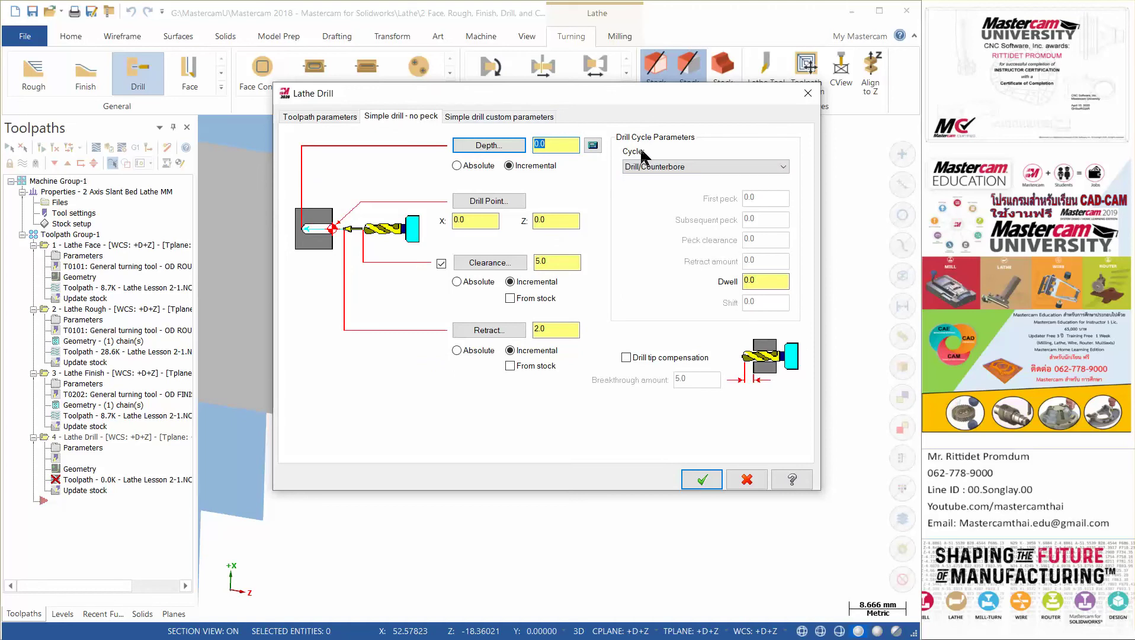
click(657, 168)
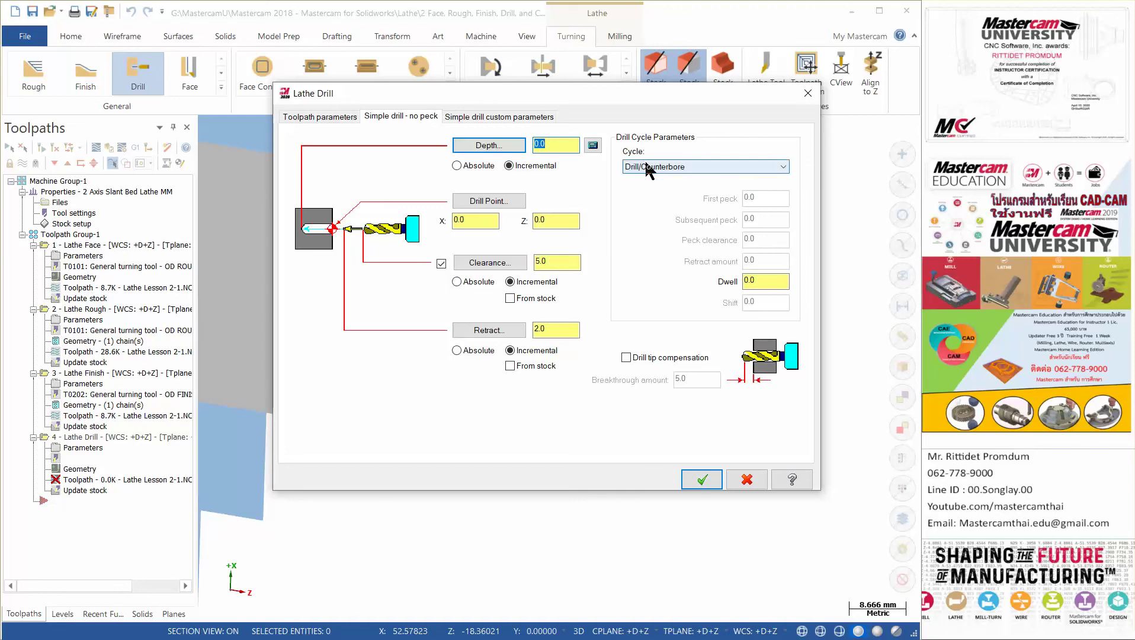
click(696, 168)
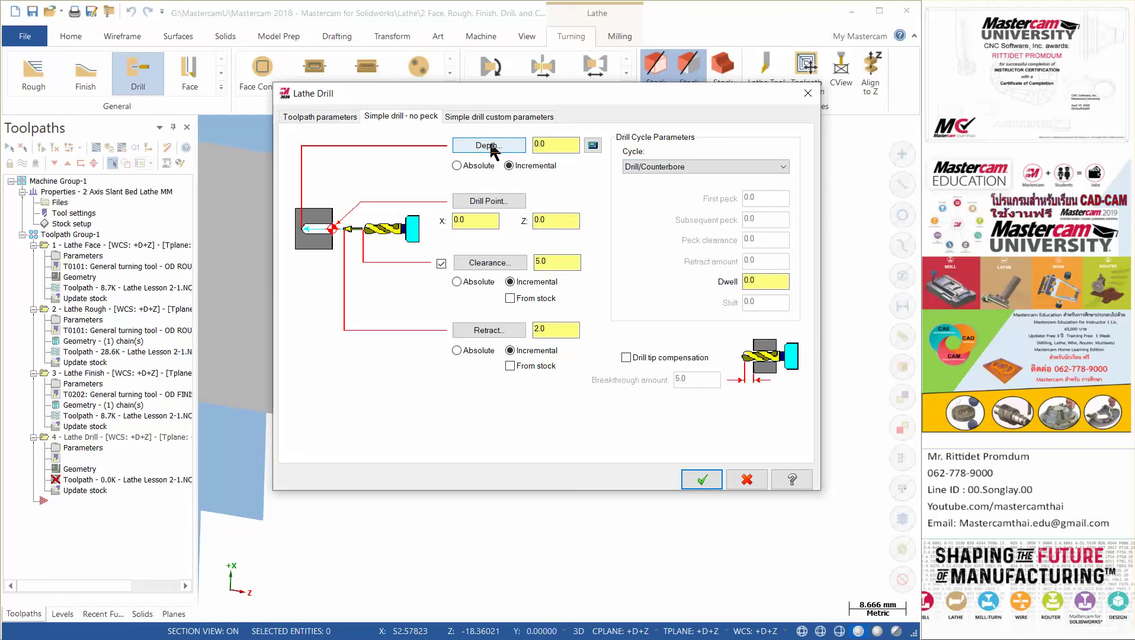
double_click(552, 146)
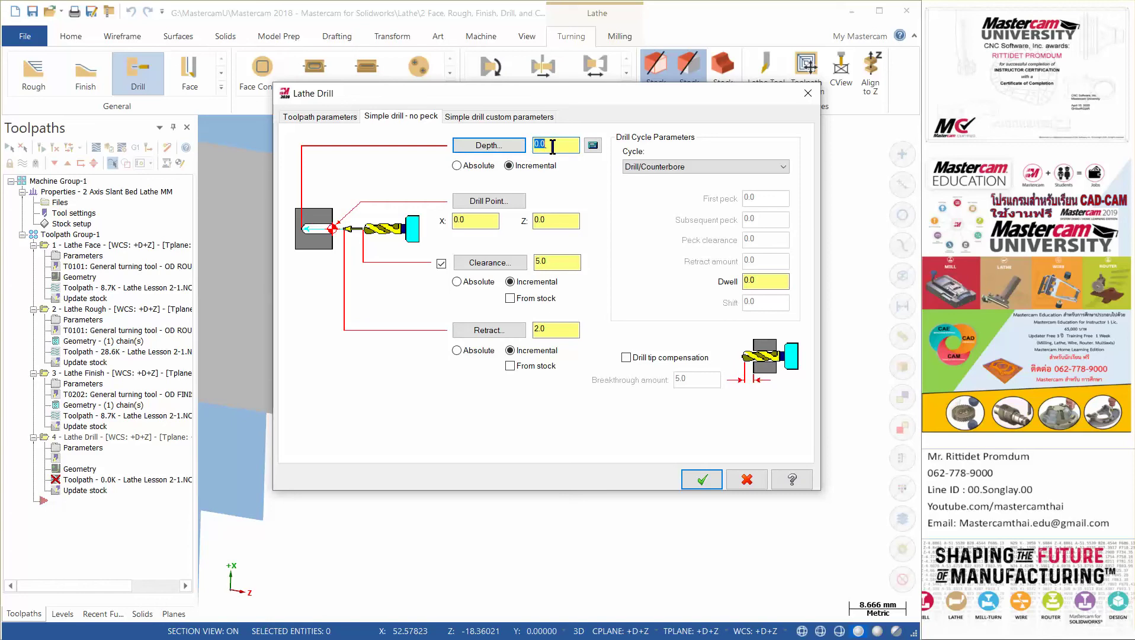
text(-3)
key(Return)
click(467, 167)
drag(532, 96, 251, 242)
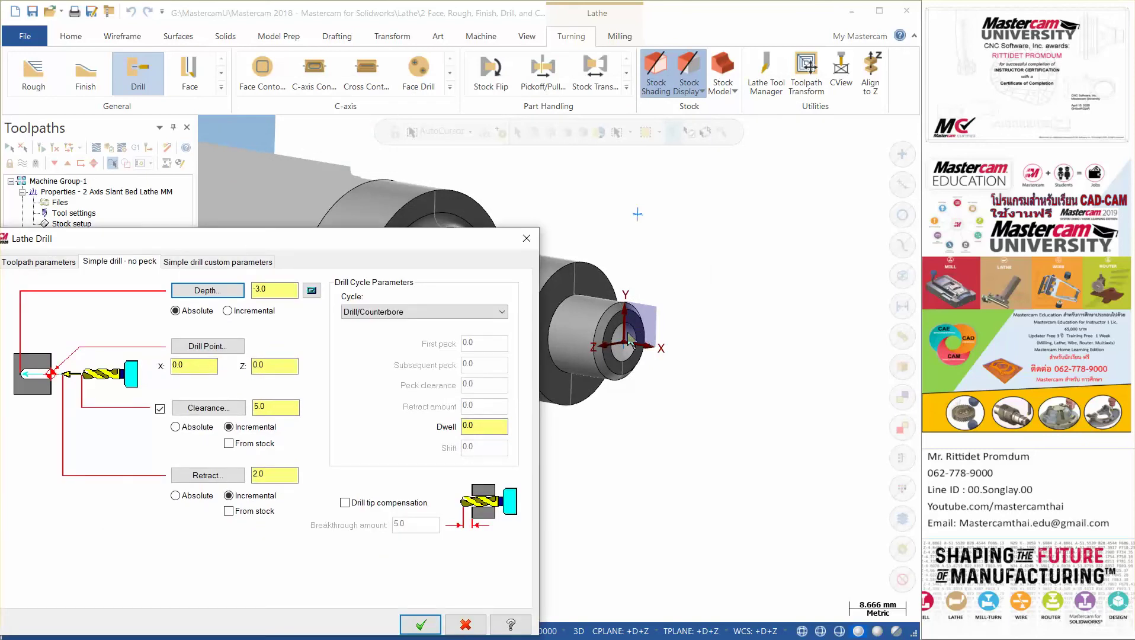
drag(390, 242, 647, 71)
click(526, 111)
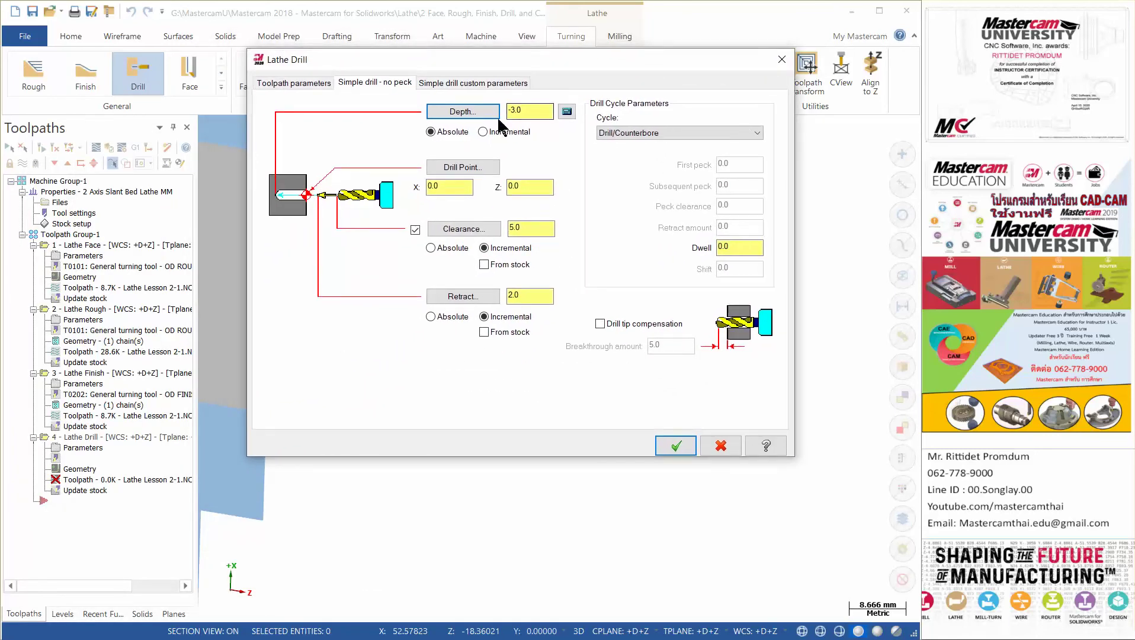
drag(528, 111, 492, 112)
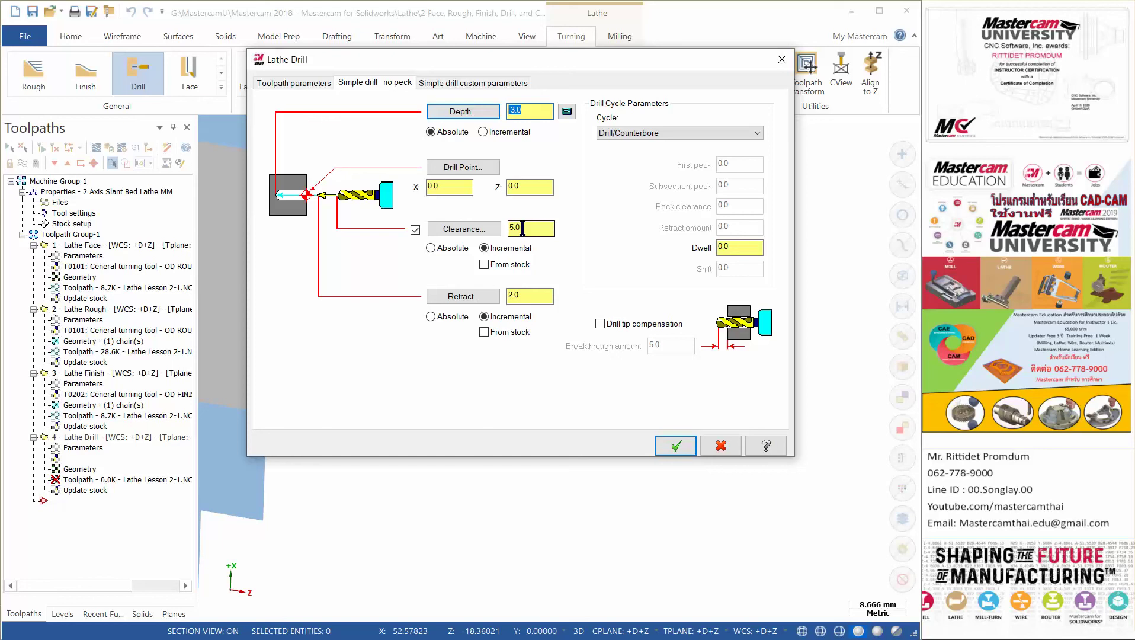
Step: Set the clearance to 15 mm from stock, make the retract height relative to stock as well, and generate the drill toolpath
click(504, 266)
drag(527, 227, 501, 233)
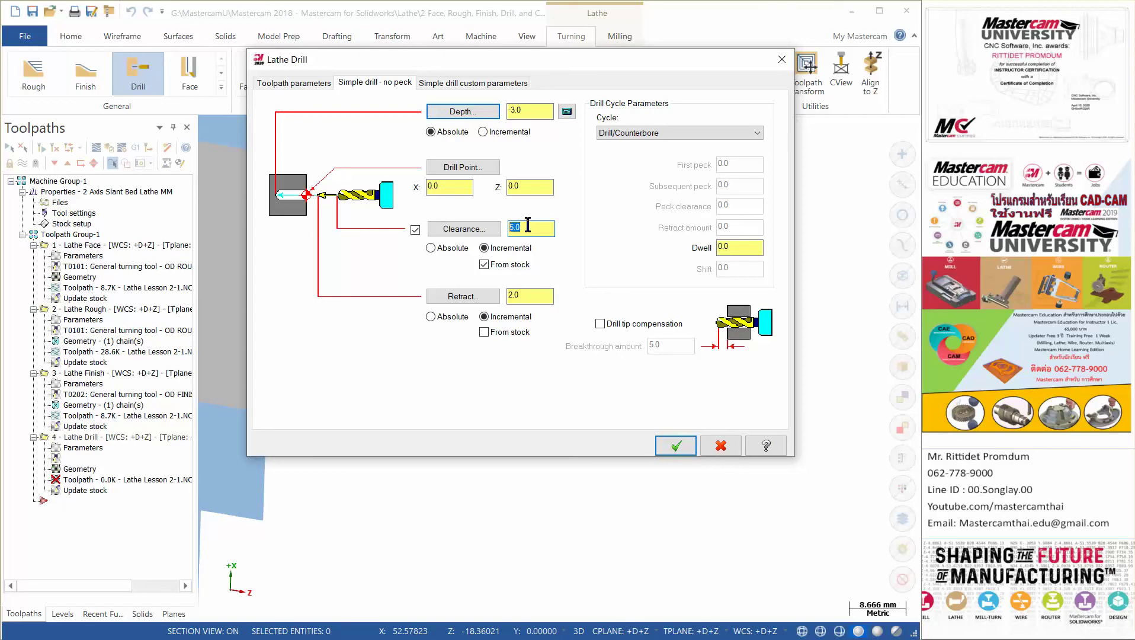
text(15)
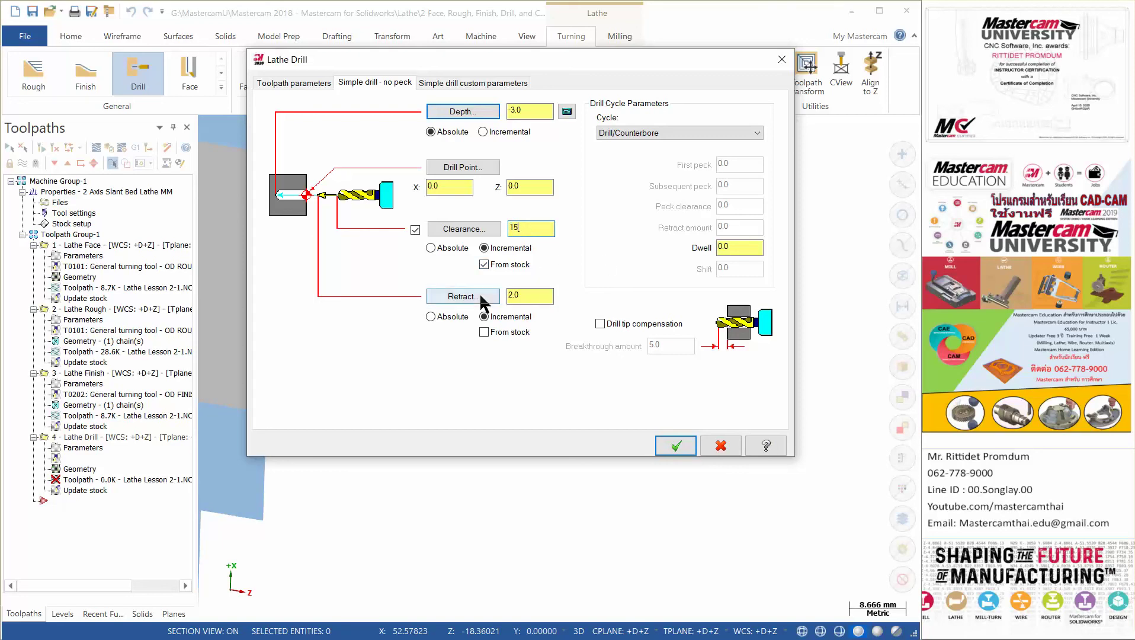
click(525, 294)
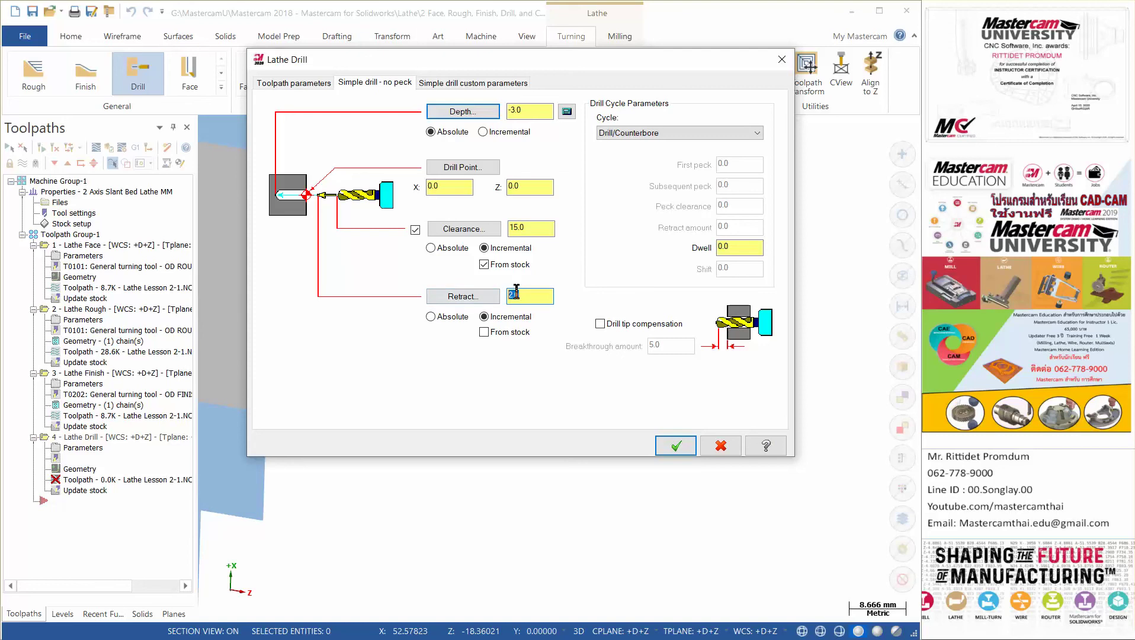
drag(509, 294, 529, 295)
click(502, 331)
click(675, 445)
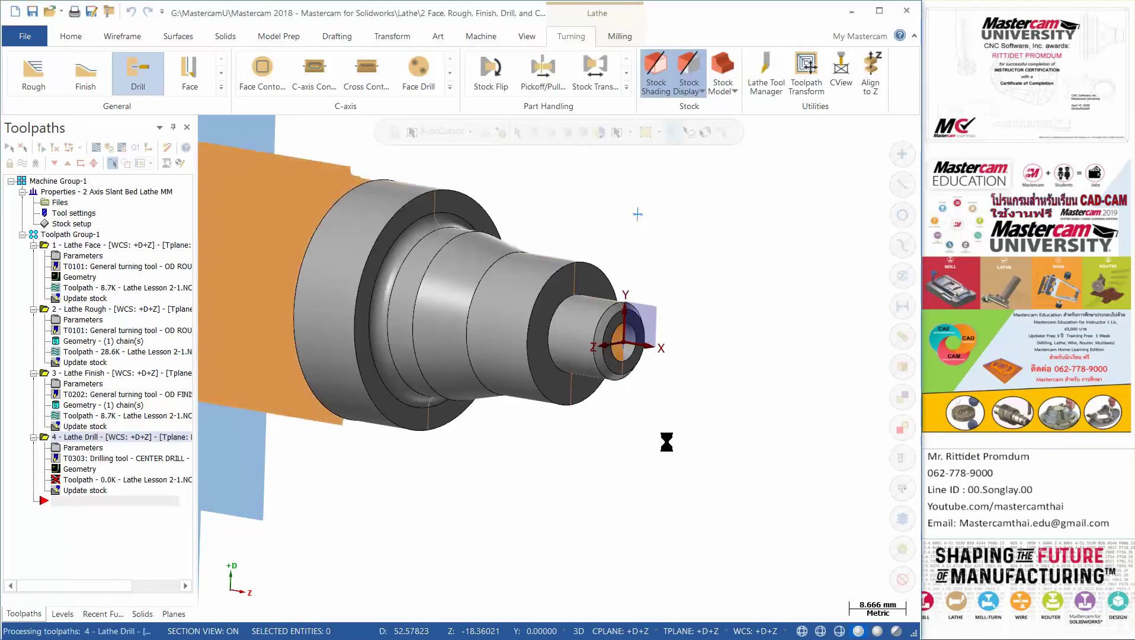
Step: Check the center drill toolpath at the small end of the shaft and save the file
scroll(655, 361, up, 3)
middle_drag(646, 356, 674, 433)
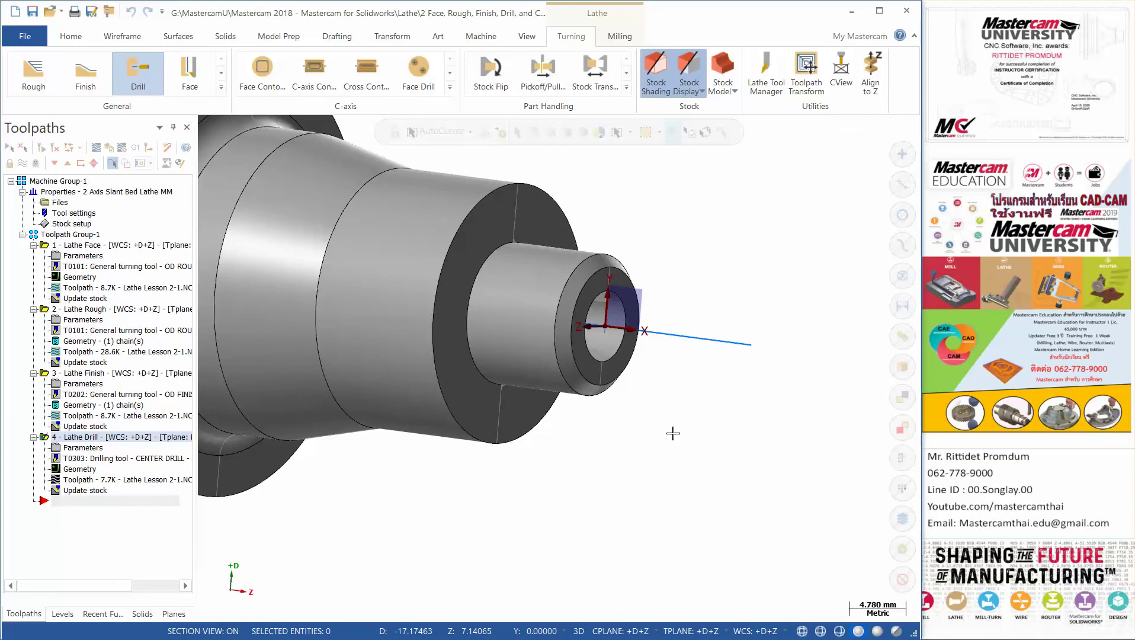
scroll(667, 411, down, 2)
scroll(668, 411, down, 2)
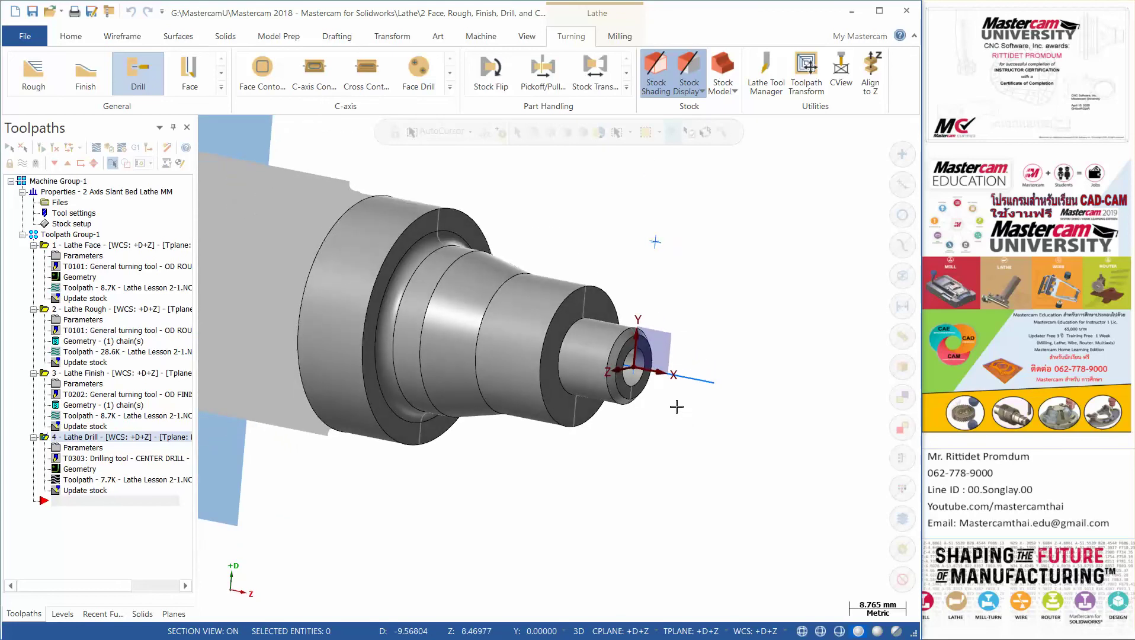
click(34, 12)
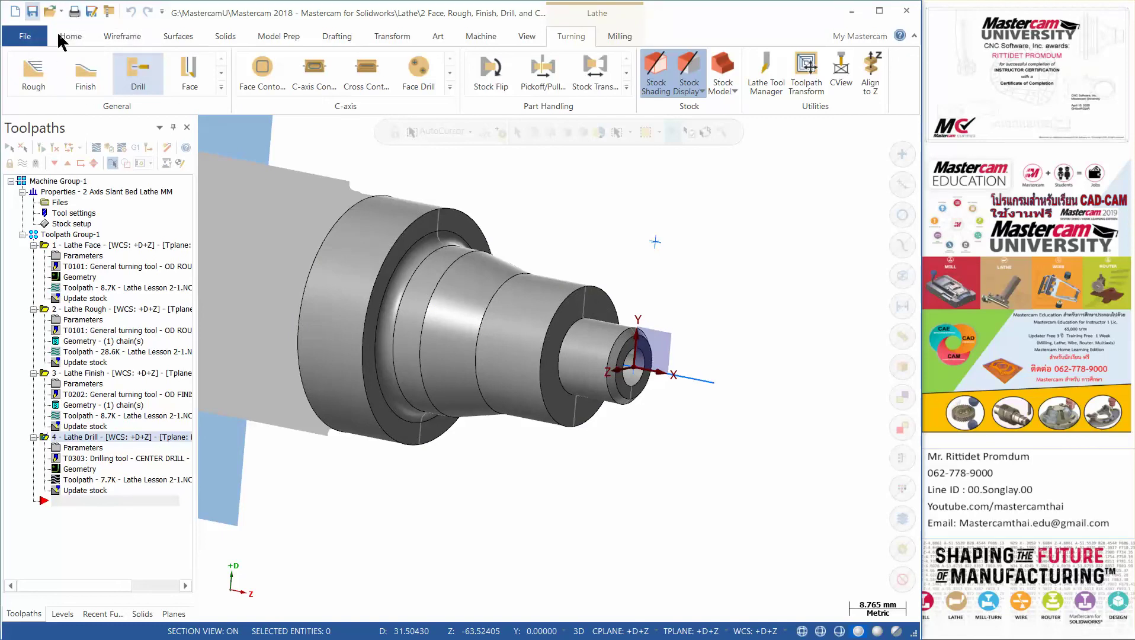
scroll(575, 276, down, 1)
scroll(574, 275, down, 1)
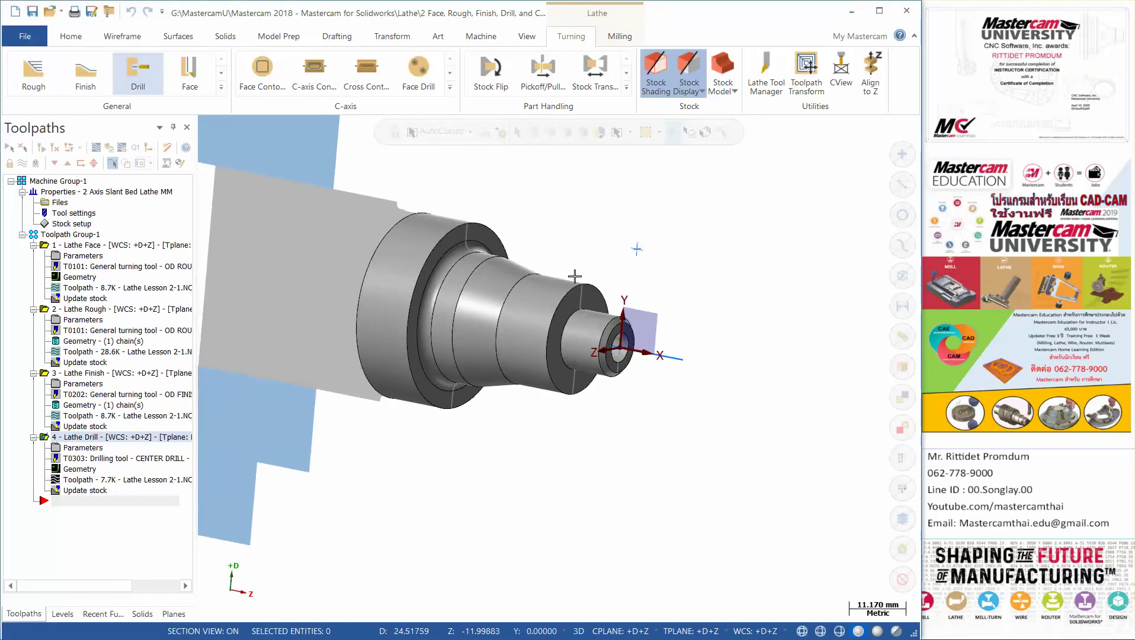